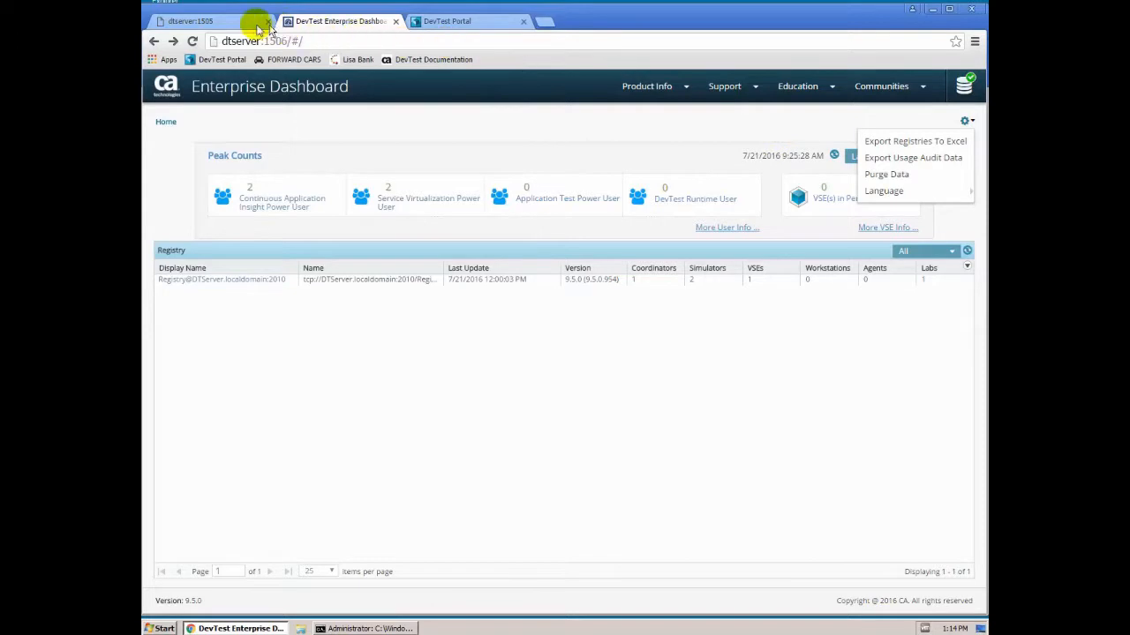
- View the dtserver:1505 console-migration notice, then switch to the DevTest Portal tab
{"action": "left_click", "coordinate": [223, 24]}
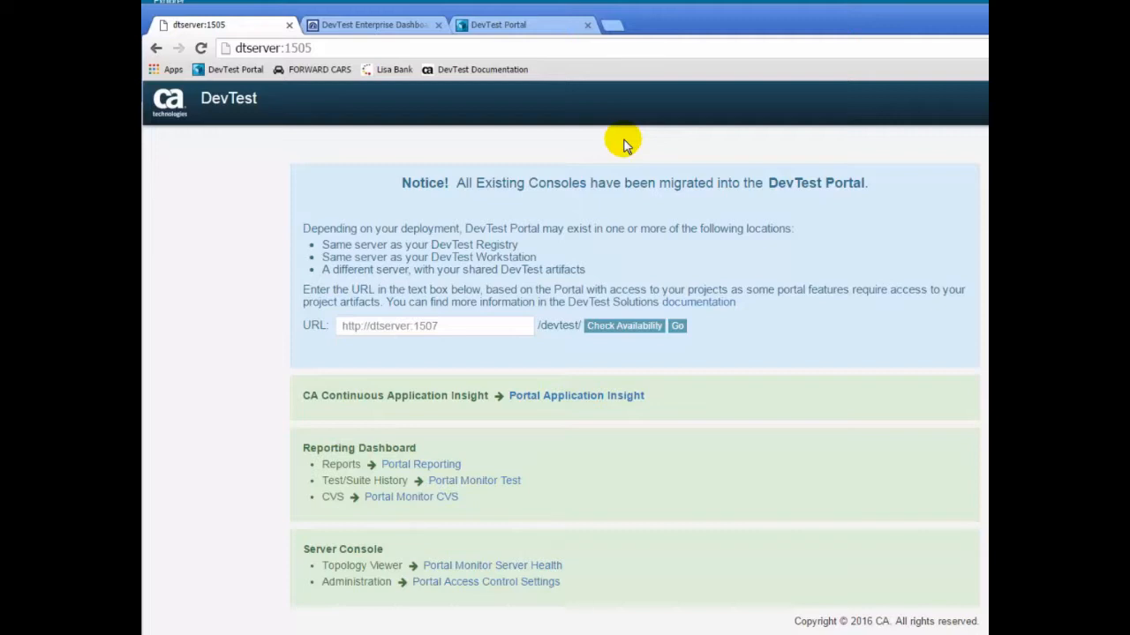
{"action": "left_click", "coordinate": [504, 29]}
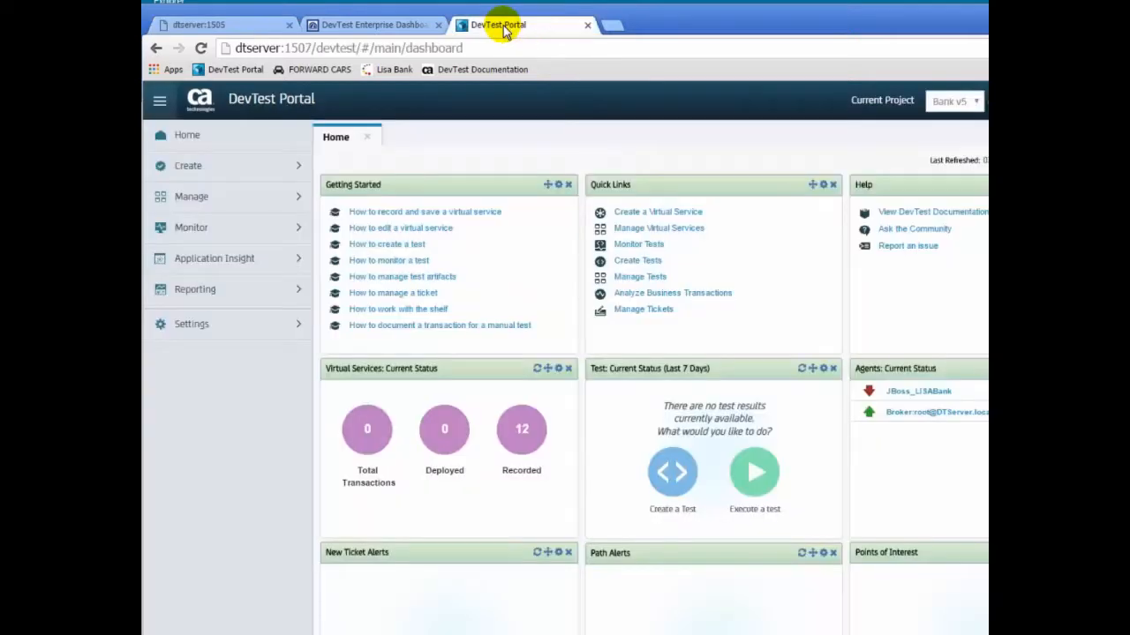
- Go to Settings > Access Control > Roles to list the 13 roles
{"action": "left_click", "coordinate": [293, 326]}
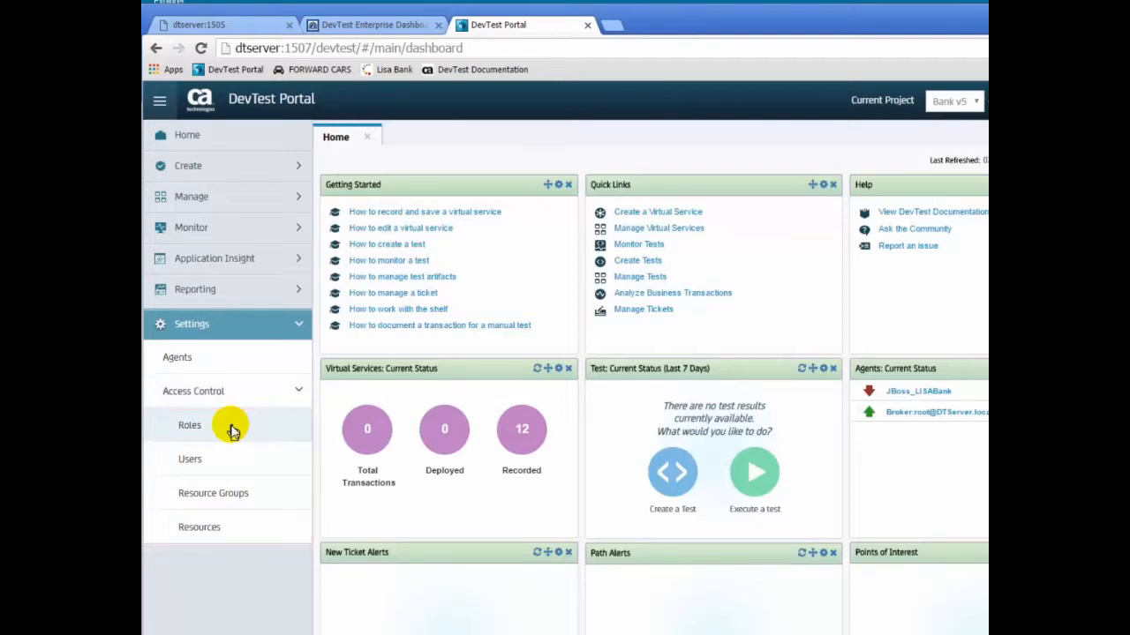
{"action": "left_click", "coordinate": [232, 429]}
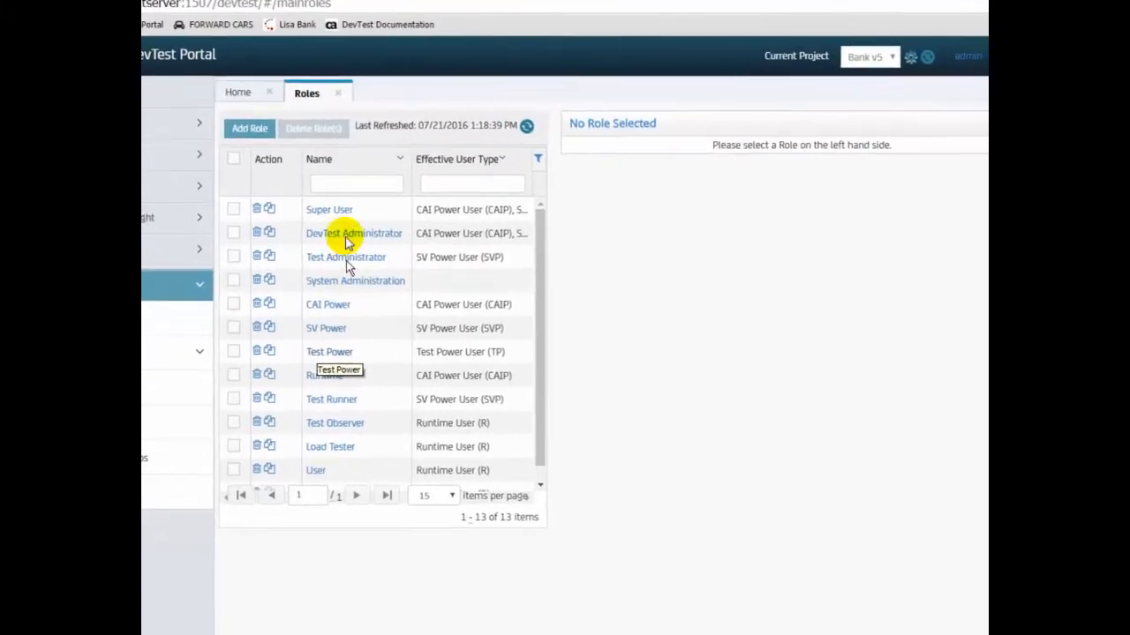
- Review the Super User role, then show the Guest role's DevTest Workstation permissions
{"action": "left_click", "coordinate": [256, 178]}
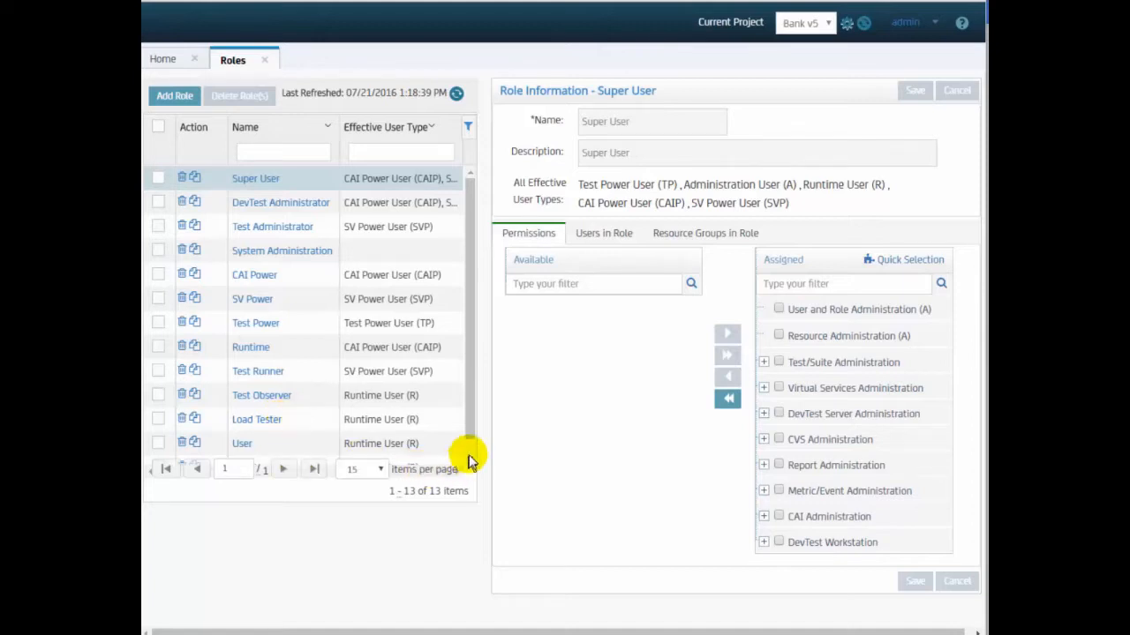
{"action": "scroll", "coordinate": [467, 442], "scroll_direction": "down", "scroll_amount": 1}
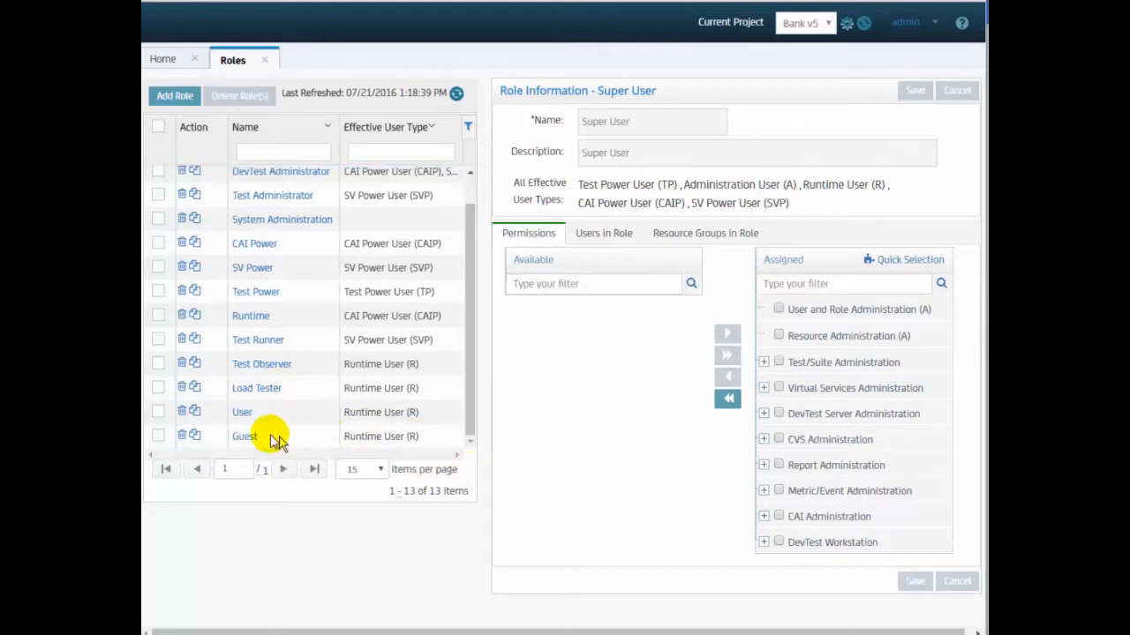
{"action": "left_click", "coordinate": [236, 439]}
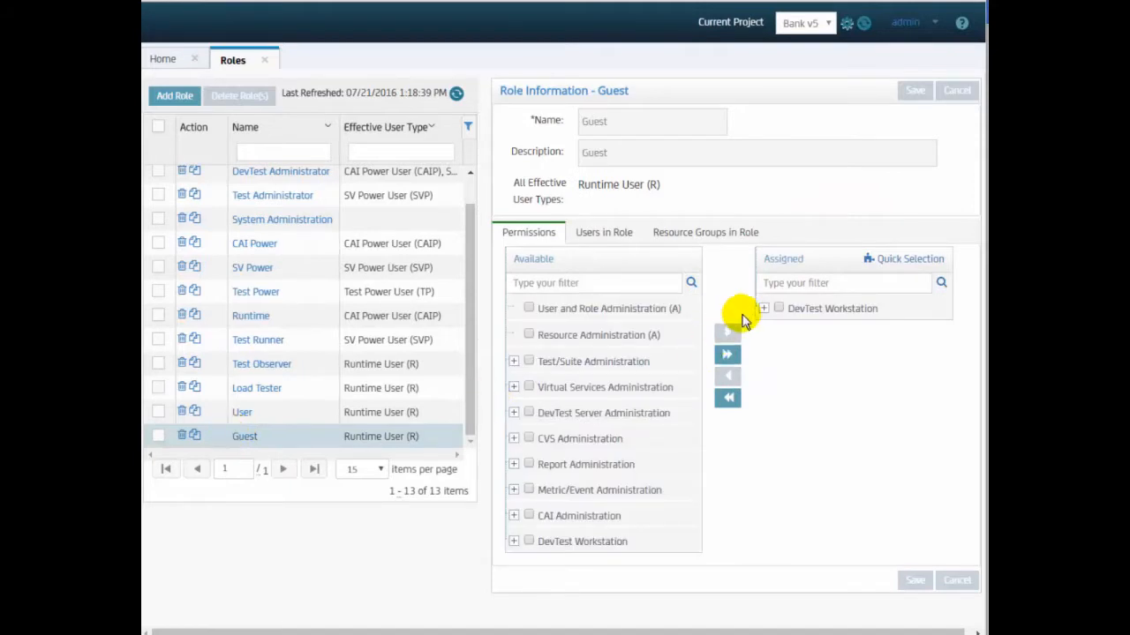
{"action": "left_click", "coordinate": [764, 309]}
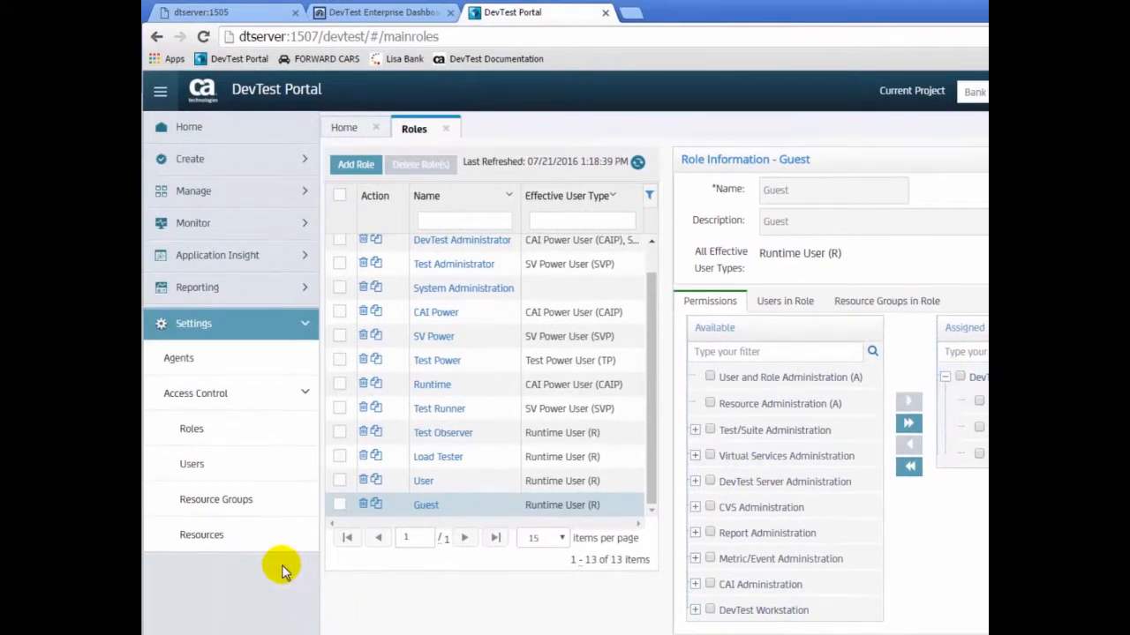
{"action": "left_click", "coordinate": [227, 540]}
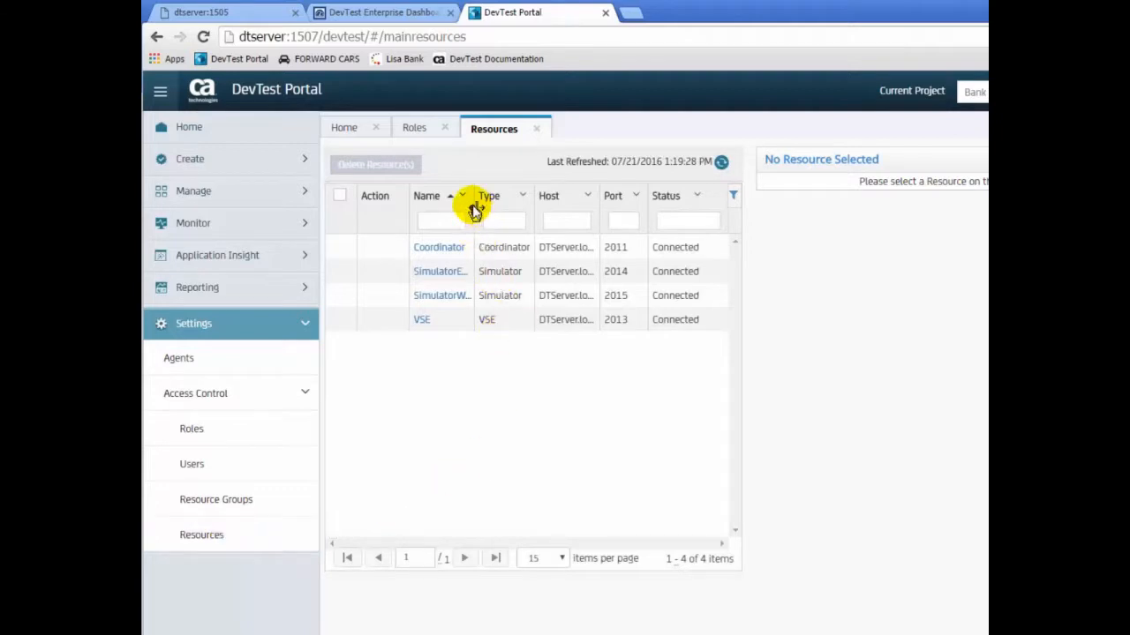
- Widen the Resources Name column so Coordinator, SimulatorEast, SimulatorWest and VSE show fully
{"action": "left_click_drag", "start_coordinate": [474, 208], "coordinate": [515, 314]}
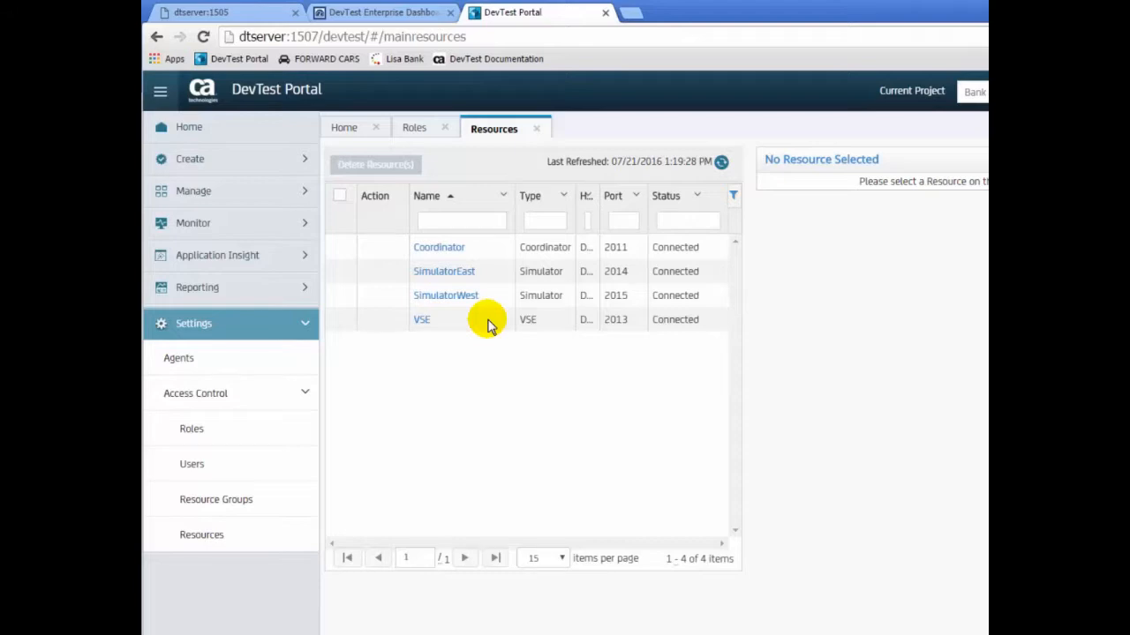
- List the 7 portal users and bring up Set Password for one user's row
{"action": "left_click", "coordinate": [195, 465]}
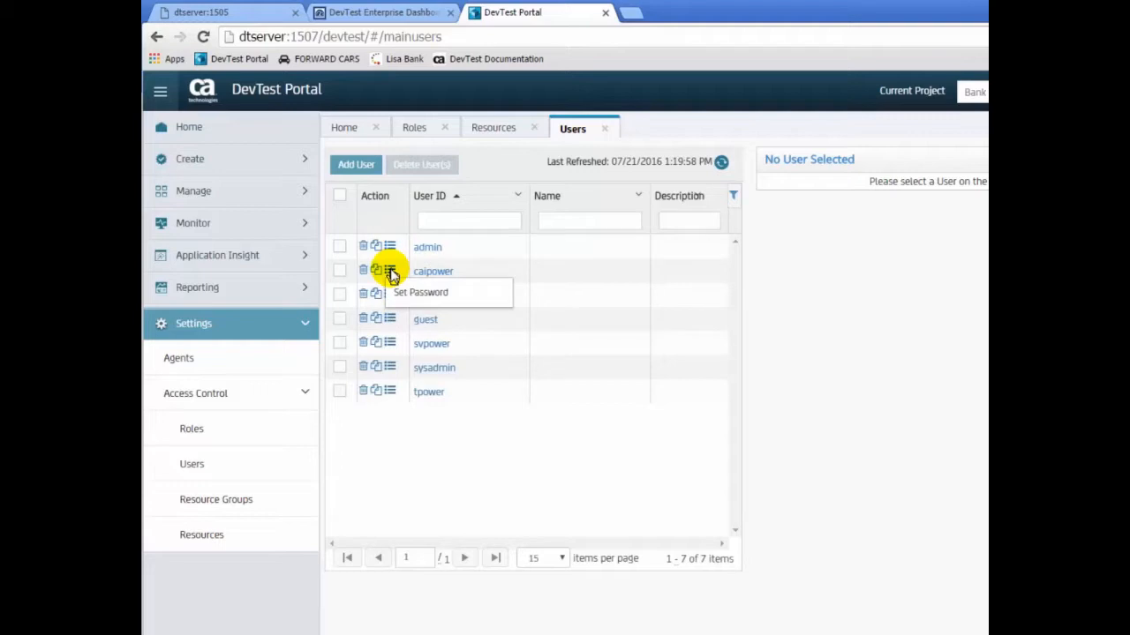
{"action": "left_click", "coordinate": [417, 293]}
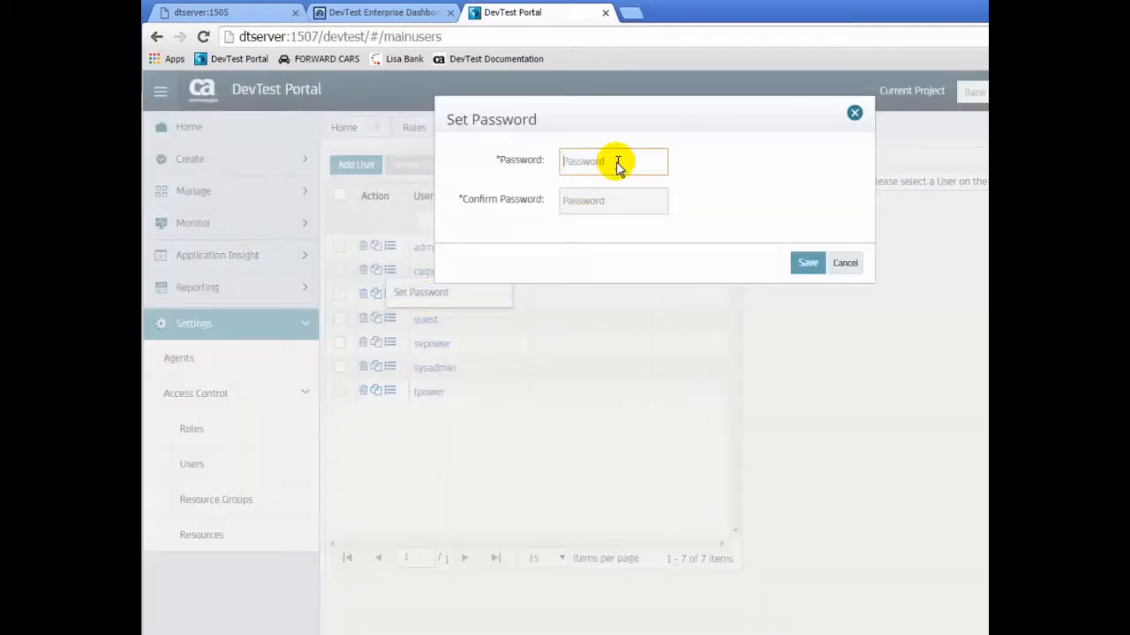
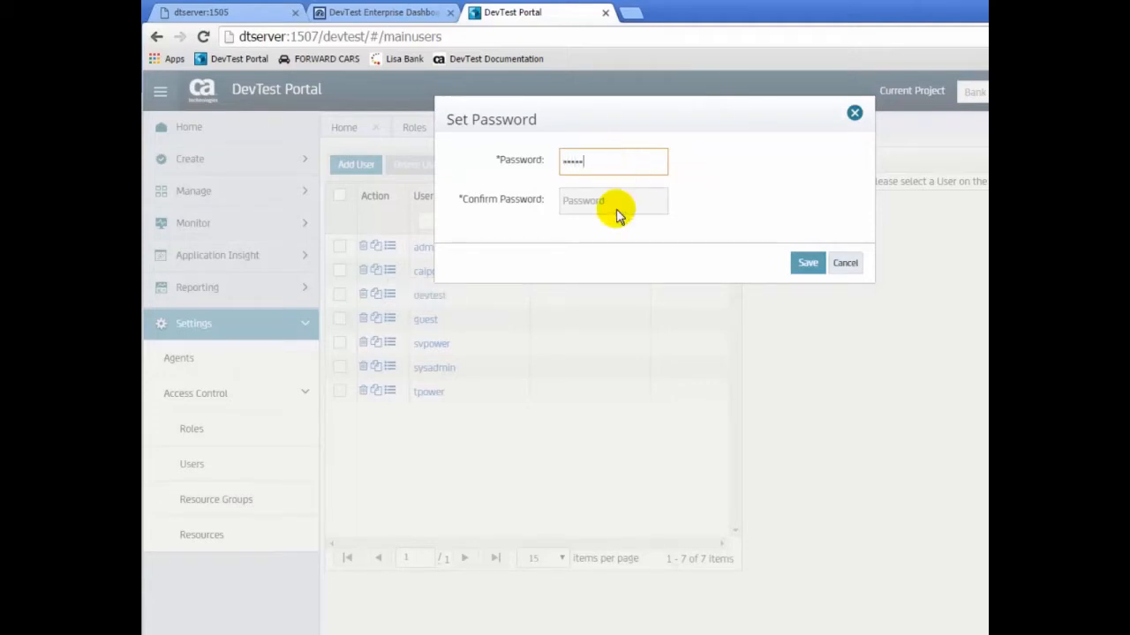
- Enter and confirm the user's new password, then save it
{"action": "left_click", "coordinate": [618, 211]}
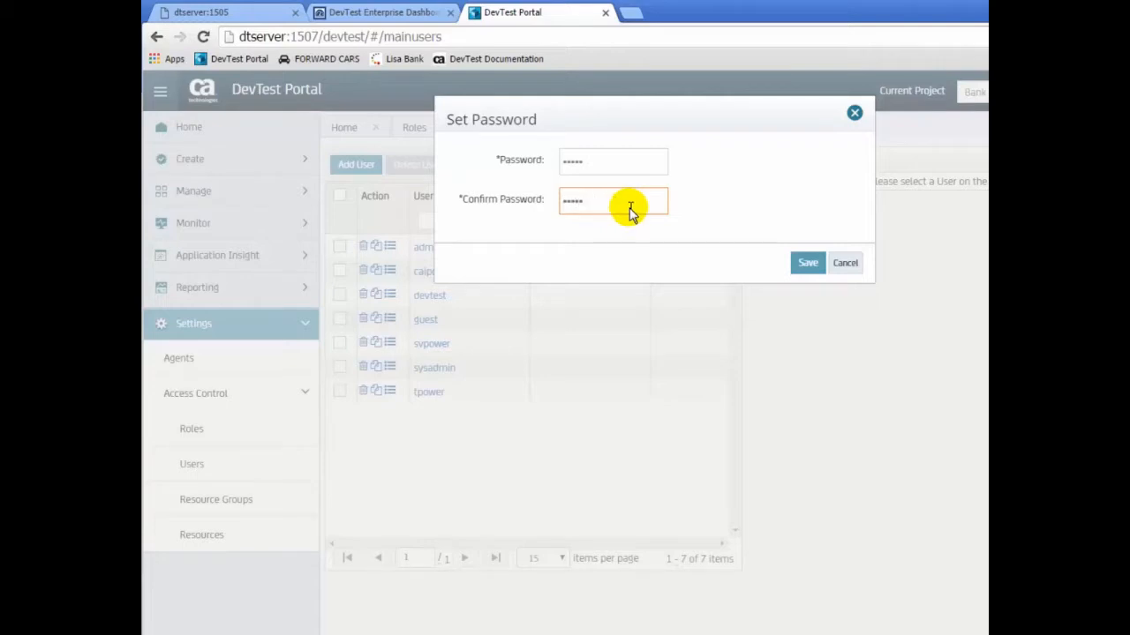
{"action": "left_click", "coordinate": [801, 268]}
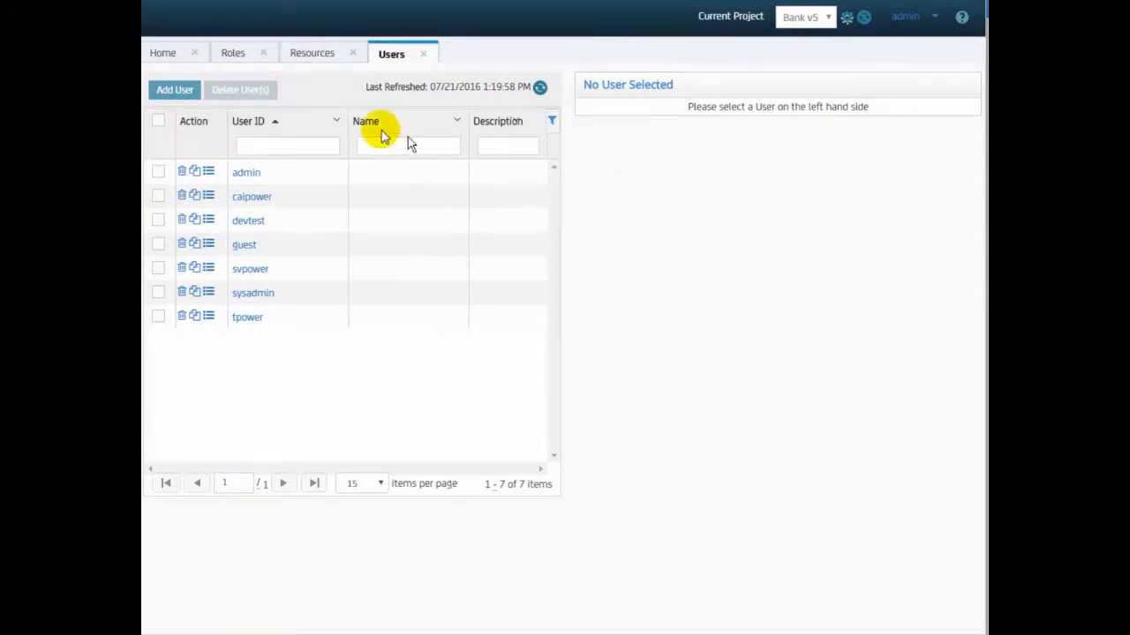
- Add a user with user ID, display name and confirmed password, assigned the Super User role
{"action": "left_click", "coordinate": [175, 92]}
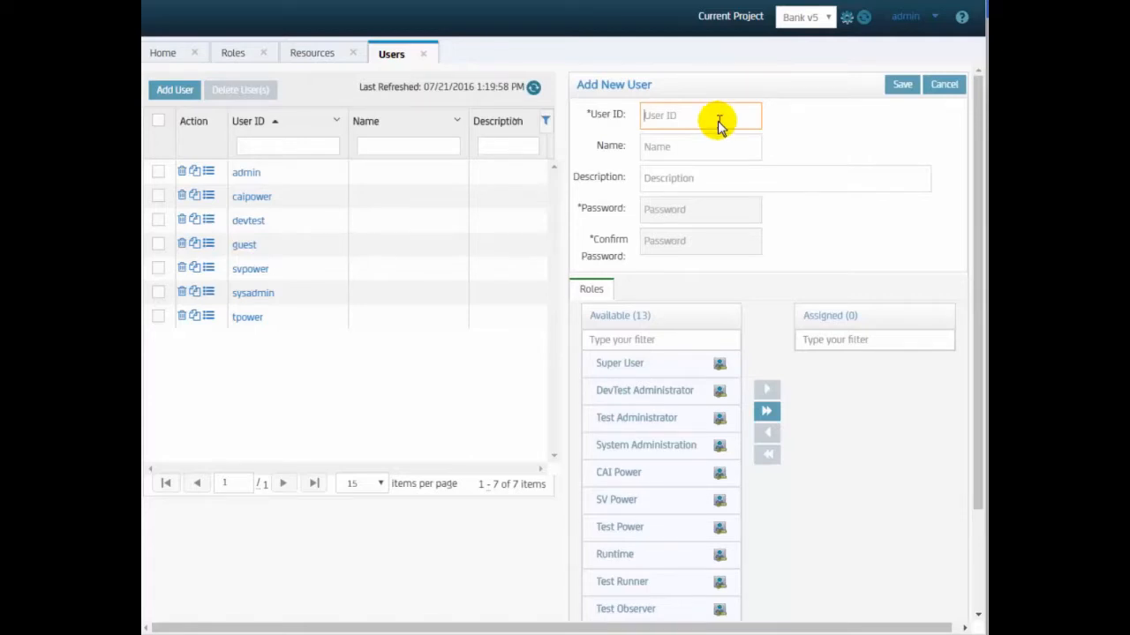
{"action": "type", "text": "stephen"}
{"action": "left_click", "coordinate": [715, 152]}
{"action": "type", "text": "Stephen"}
{"action": "left_click", "coordinate": [707, 212]}
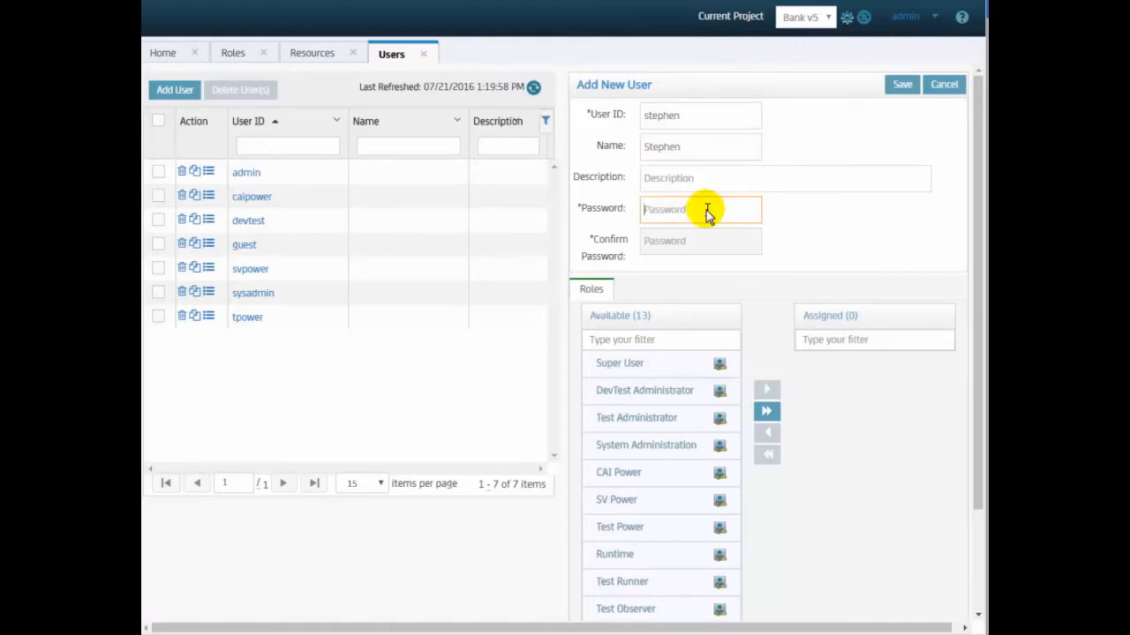
{"action": "left_click", "coordinate": [696, 243]}
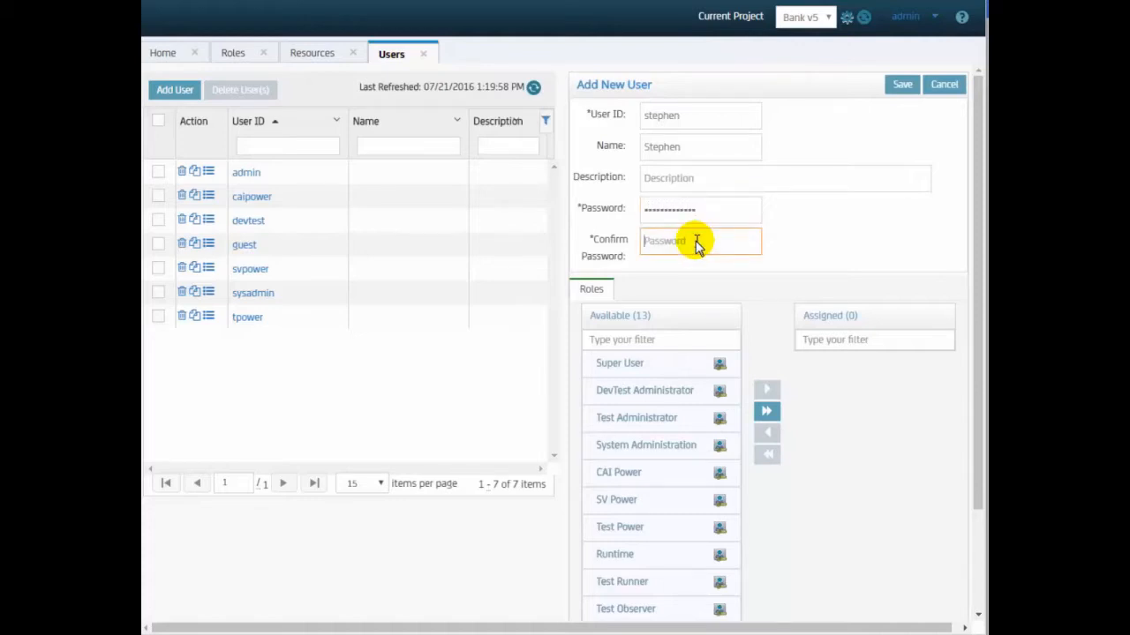
{"action": "key", "text": "ctrl+v"}
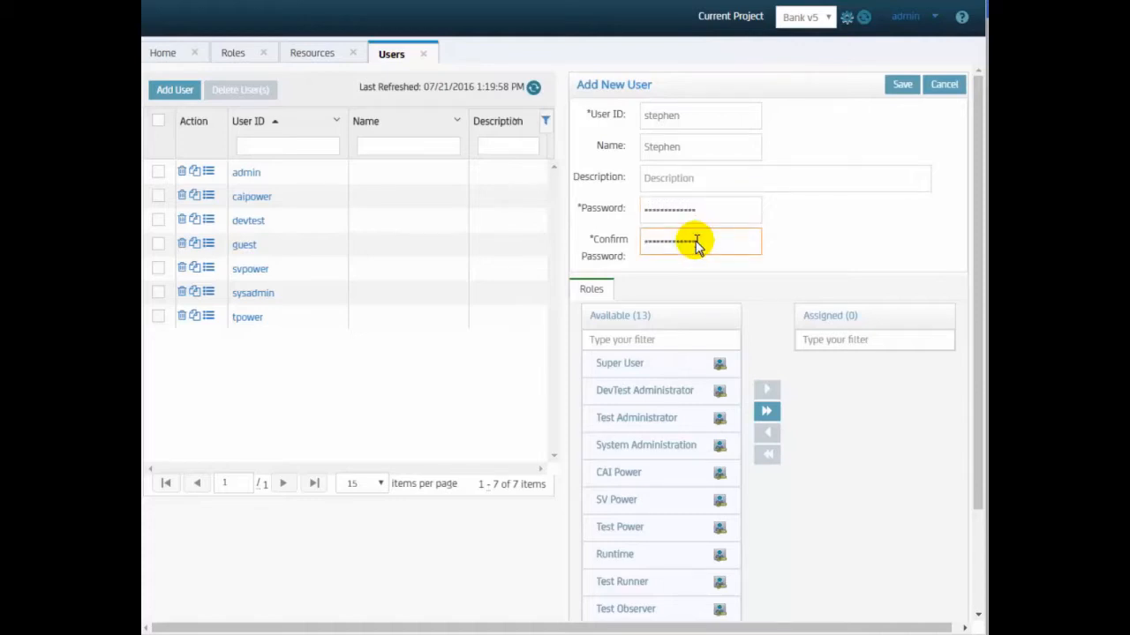
{"action": "left_click", "coordinate": [645, 366]}
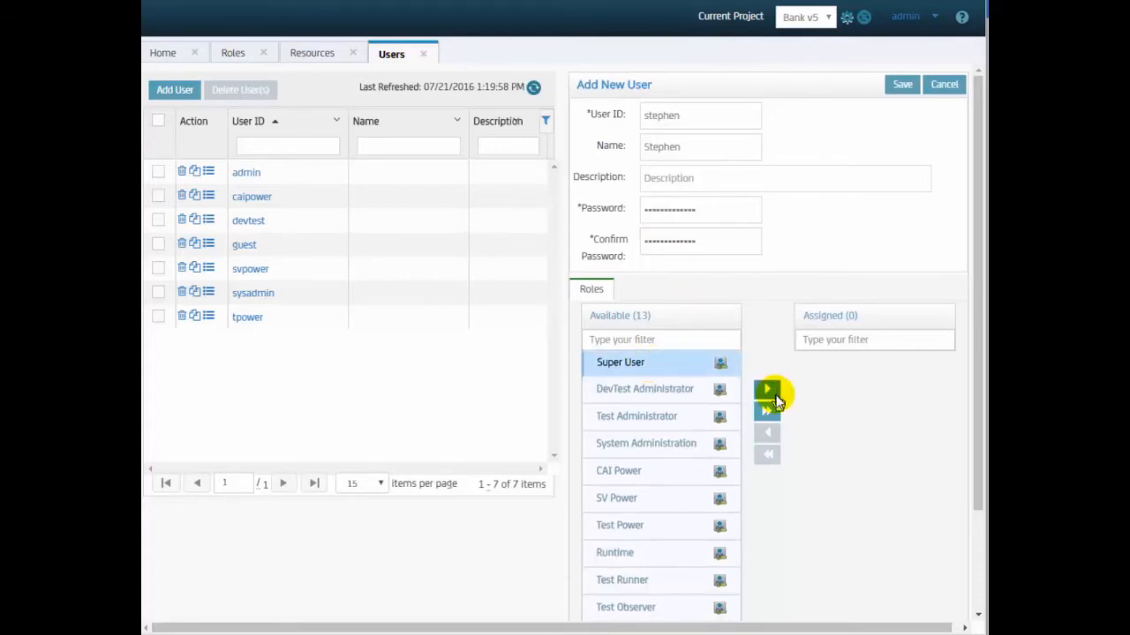
{"action": "left_click", "coordinate": [768, 391]}
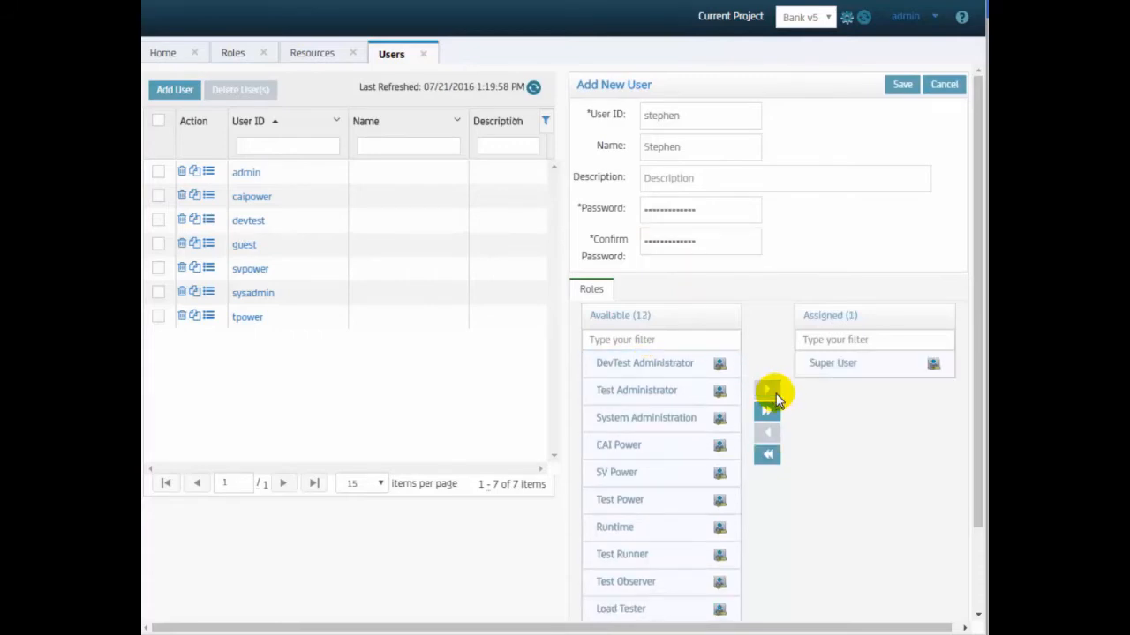
{"action": "left_click", "coordinate": [904, 90]}
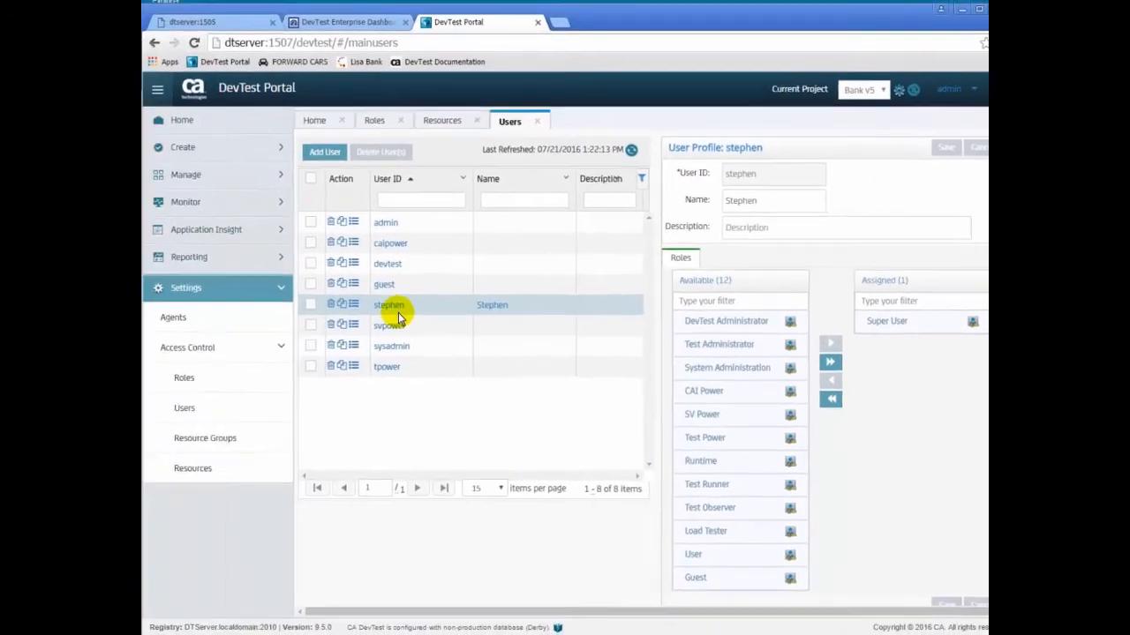
- Reopen the DevTest Portal from its bookmark as the new user and open Monitor > Server Health
{"action": "left_click", "coordinate": [537, 22]}
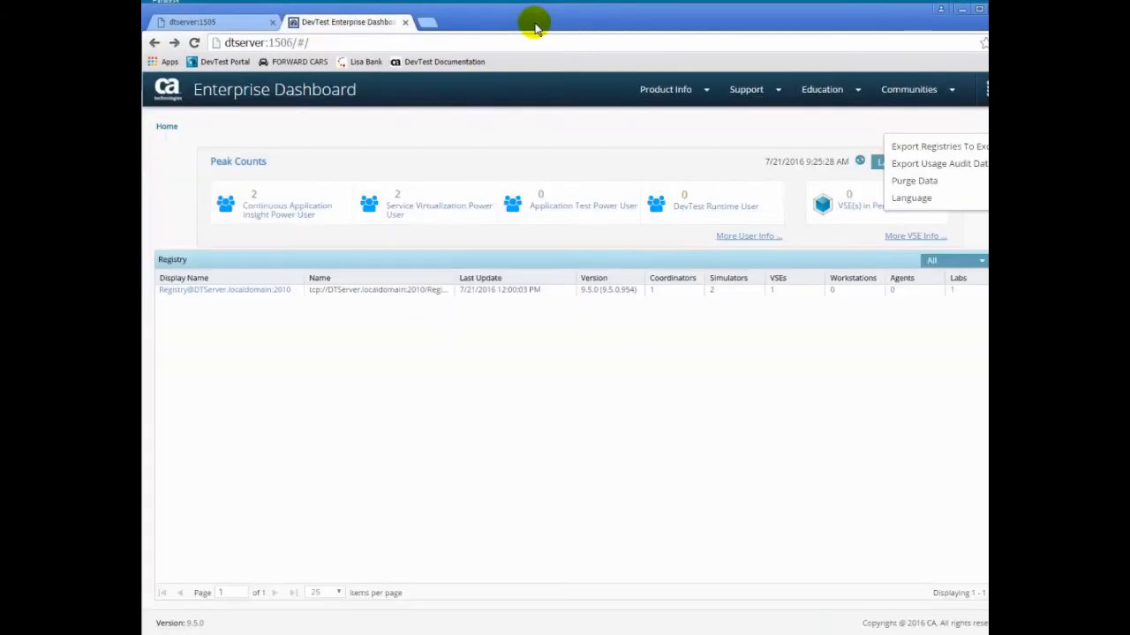
{"action": "left_click", "coordinate": [213, 64]}
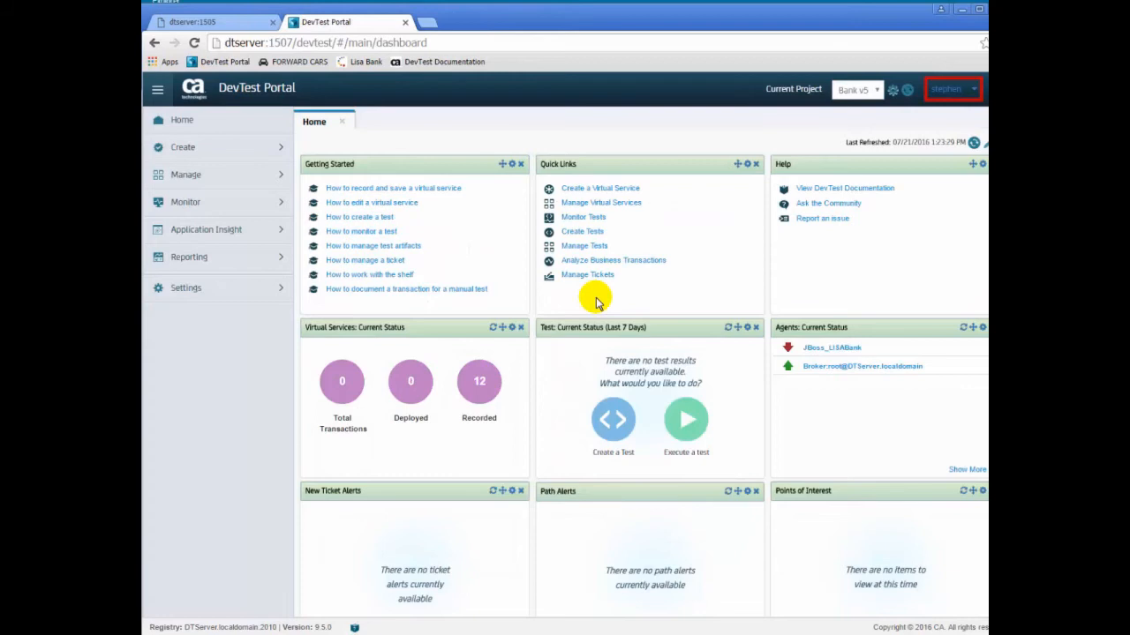
{"action": "left_click", "coordinate": [278, 292]}
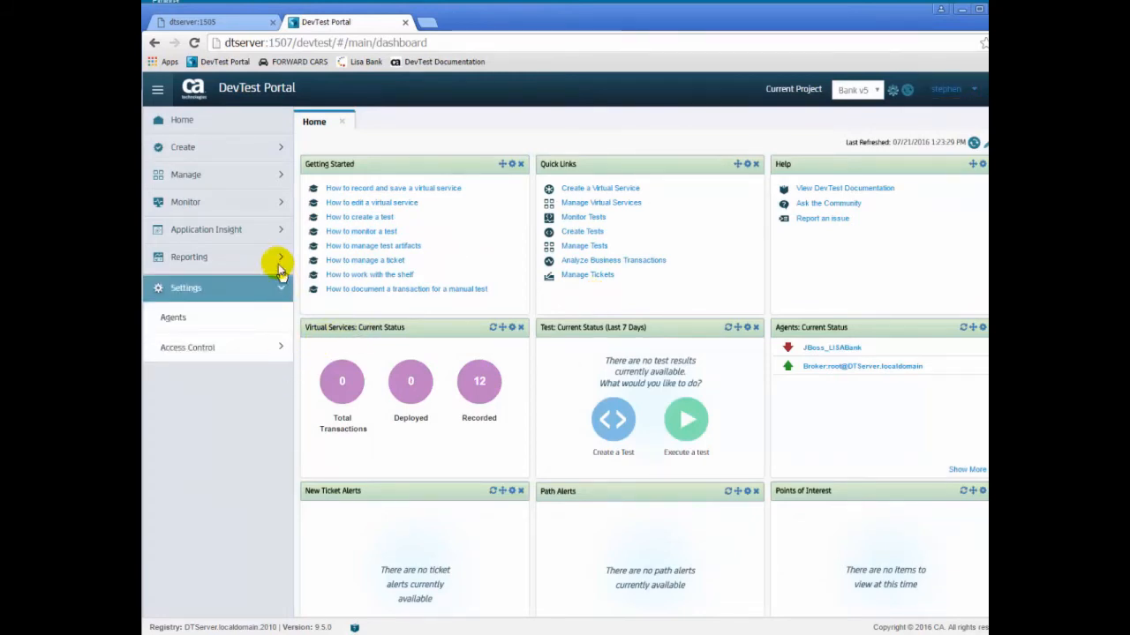
{"action": "left_click", "coordinate": [279, 264]}
{"action": "left_click", "coordinate": [278, 260]}
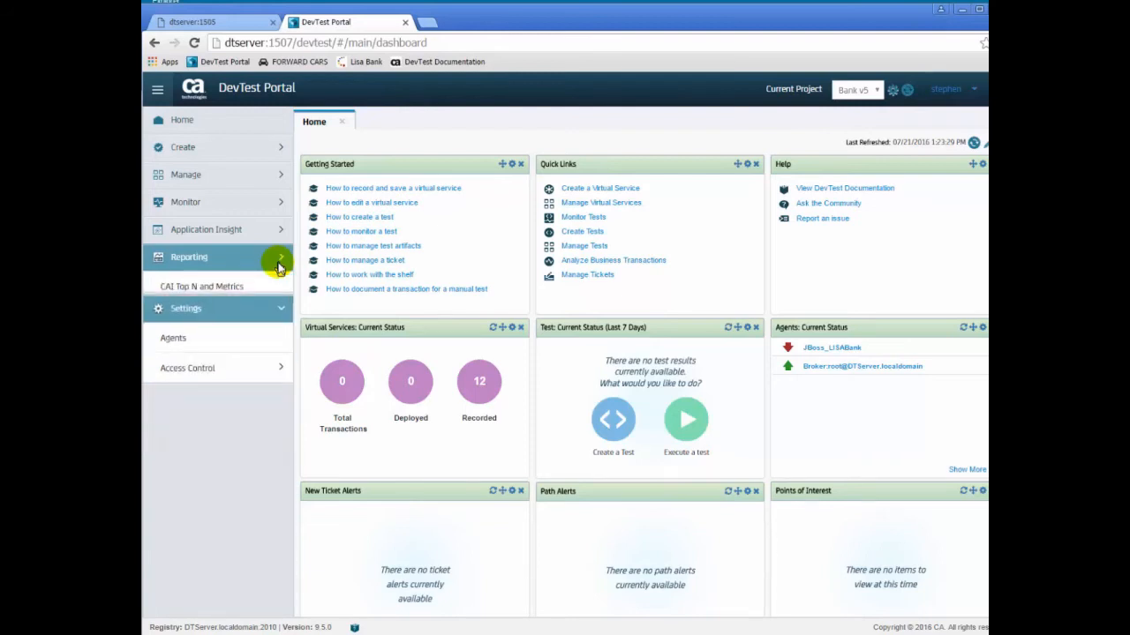
{"action": "left_click", "coordinate": [277, 154]}
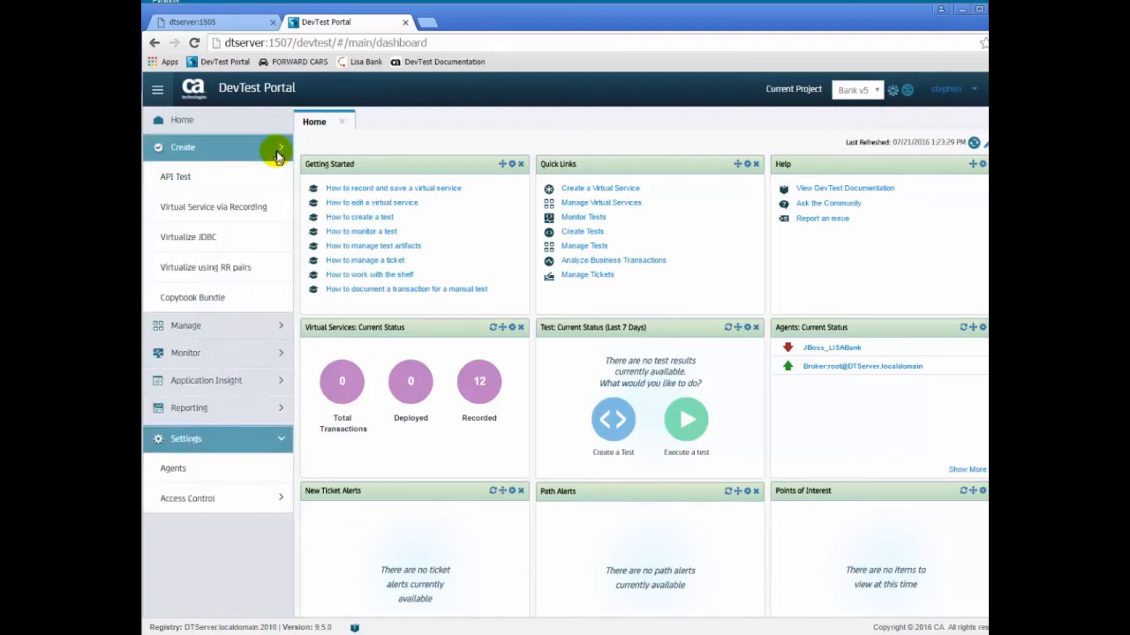
{"action": "left_click", "coordinate": [280, 148]}
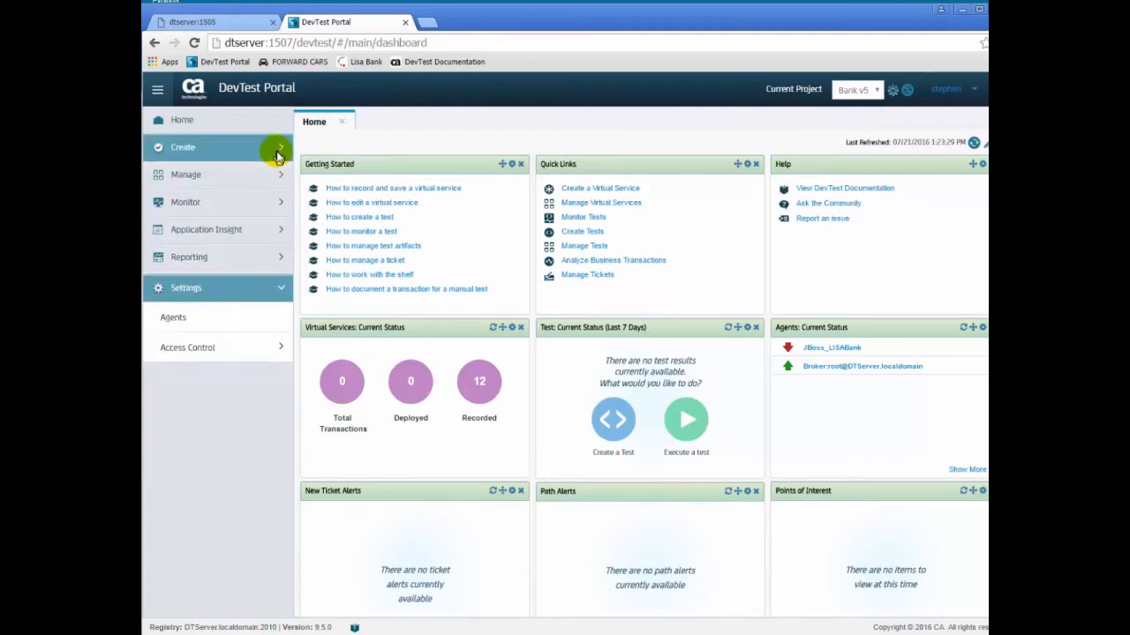
{"action": "left_click", "coordinate": [277, 205]}
{"action": "left_click", "coordinate": [199, 303]}
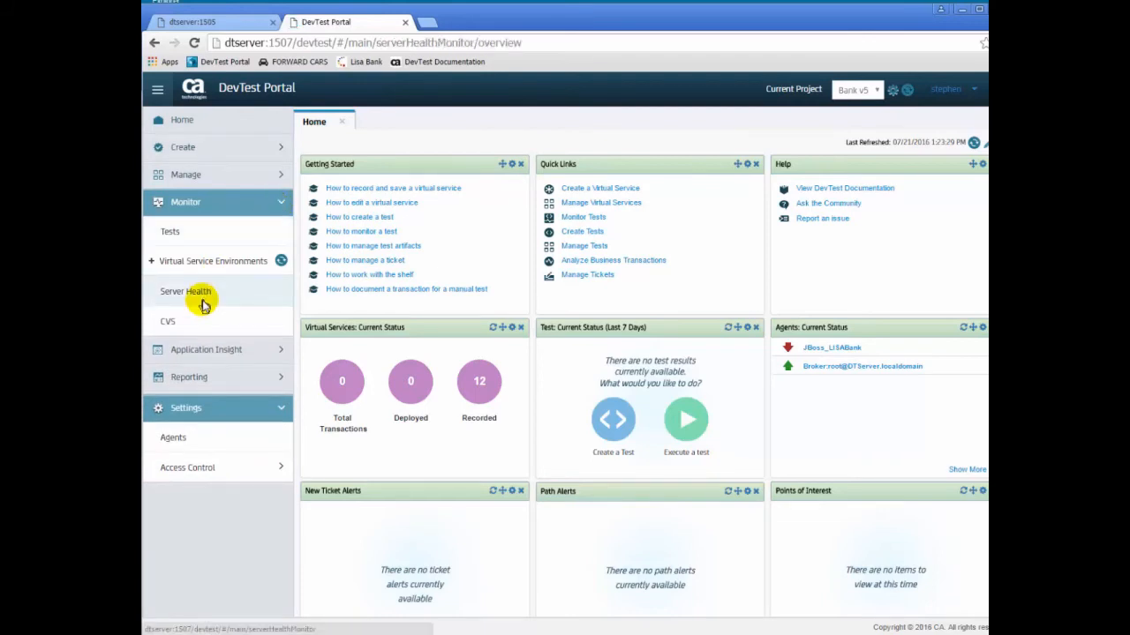